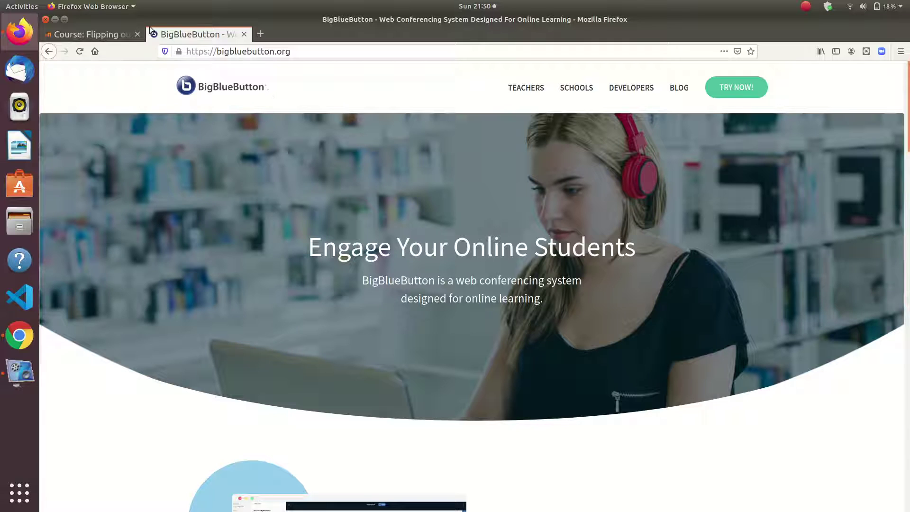
- Add a new BigBlueButtonBN activity to Module - III of the Flipping our Classrooms course
{"action": "left_click", "coordinate": [90, 35]}
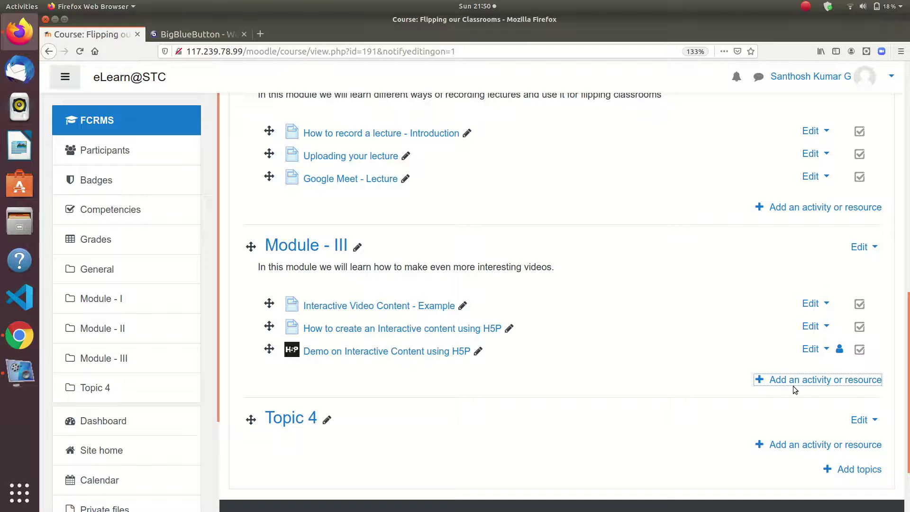
{"action": "scroll", "coordinate": [878, 124], "scroll_direction": "up", "scroll_amount": 15}
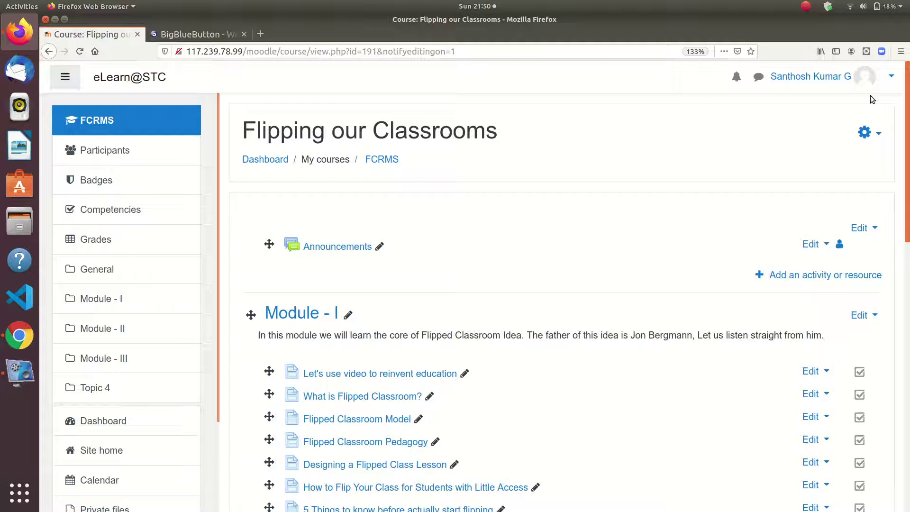
{"action": "scroll", "coordinate": [903, 178], "scroll_direction": "down", "scroll_amount": 3}
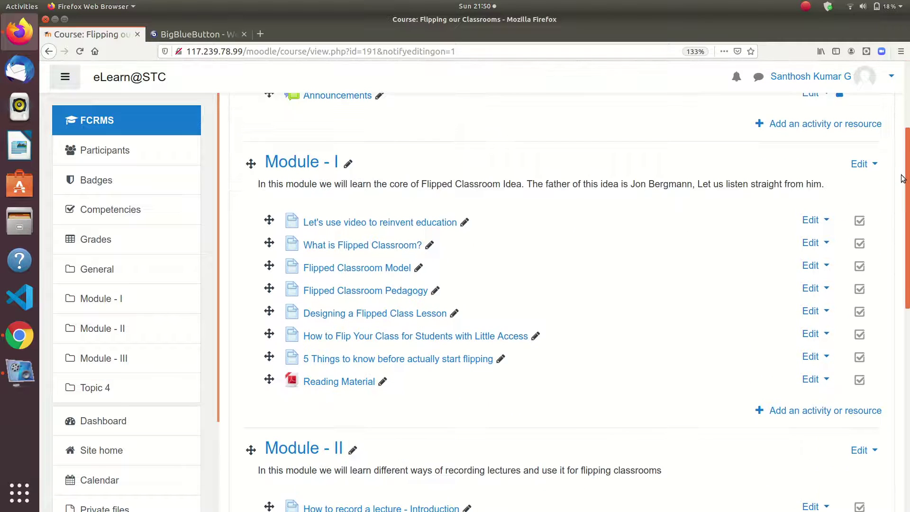
{"action": "scroll", "coordinate": [902, 178], "scroll_direction": "down", "scroll_amount": 4}
{"action": "scroll", "coordinate": [903, 178], "scroll_direction": "down", "scroll_amount": 5}
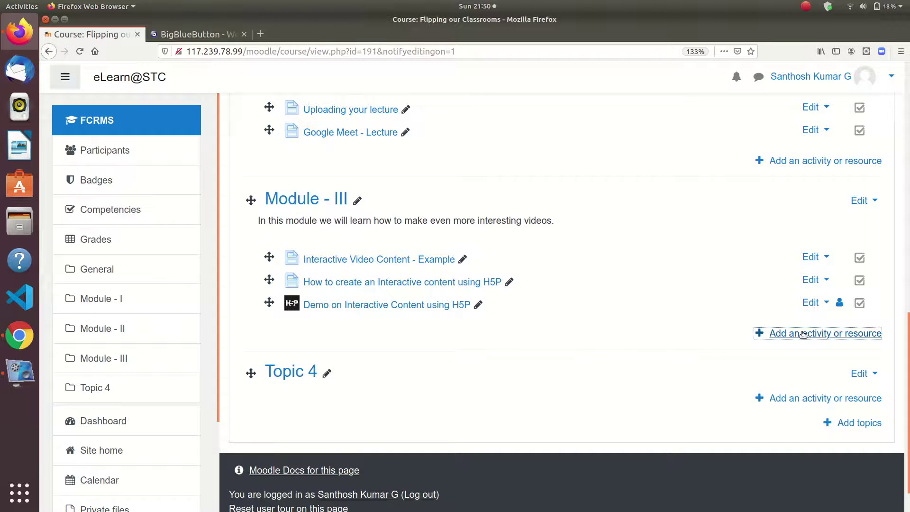
{"action": "left_click", "coordinate": [805, 334]}
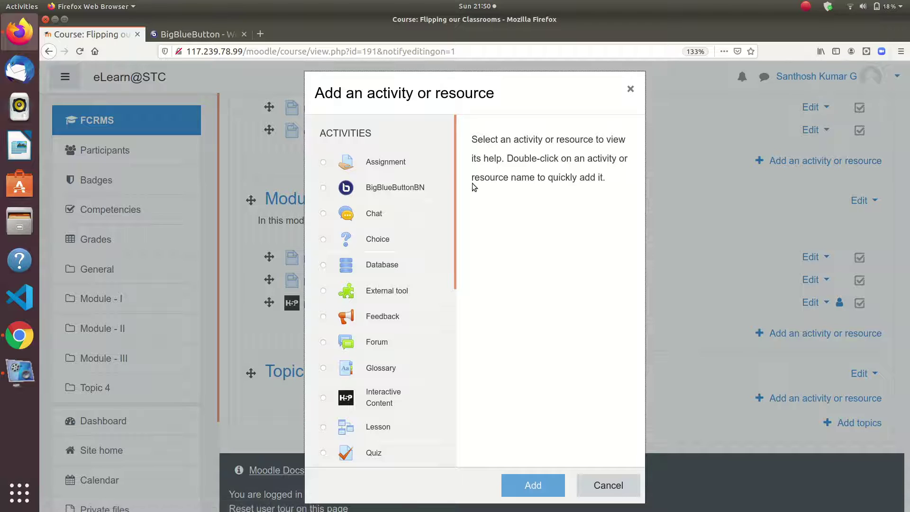
{"action": "left_click", "coordinate": [400, 189]}
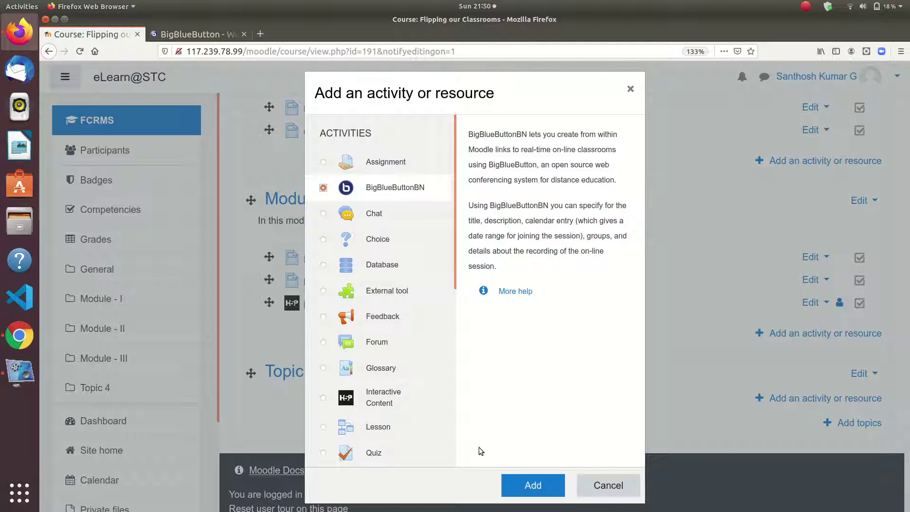
{"action": "left_click", "coordinate": [534, 484]}
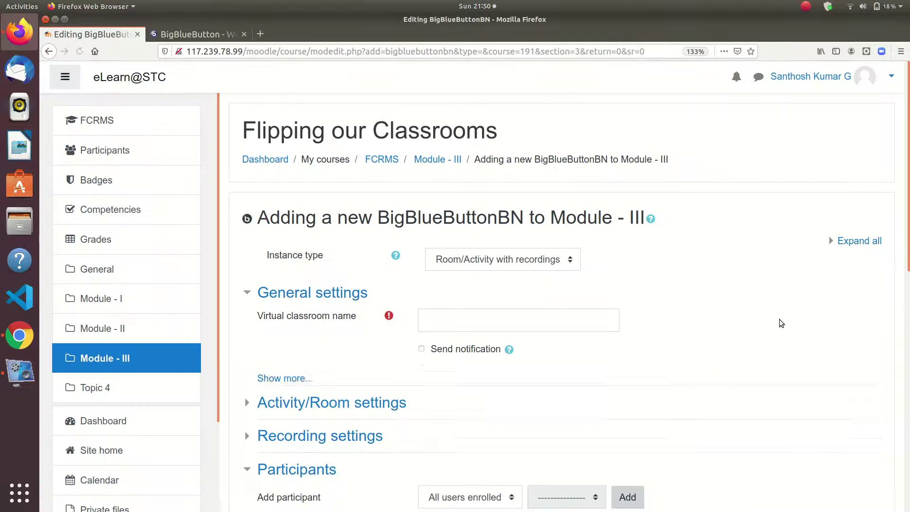
- Name the virtual classroom "Onlne Meeting" and enable Send notification
{"action": "left_click_drag", "start_coordinate": [908, 228], "coordinate": [908, 258]}
{"action": "left_click", "coordinate": [511, 262]}
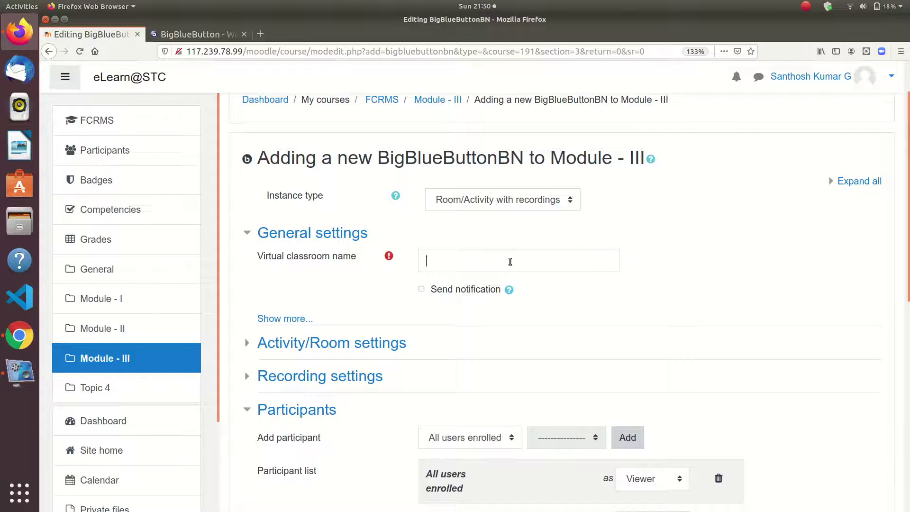
{"action": "type", "text": "Onlne Meeting"}
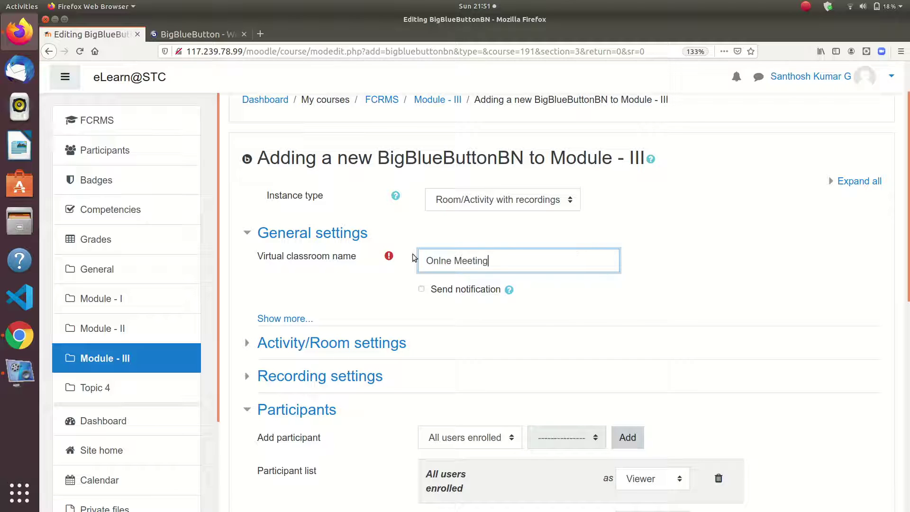
{"action": "left_click", "coordinate": [422, 290]}
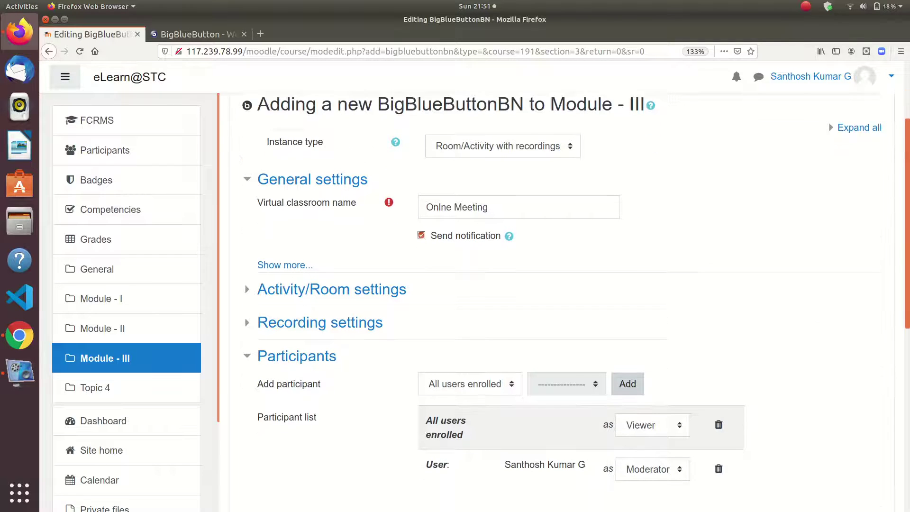
- In the Activity/Room settings, enter the welcome message "Welcome to the Online Meeting" and enable Wait for moderator
{"action": "scroll", "coordinate": [550, 253], "scroll_direction": "down", "scroll_amount": 3}
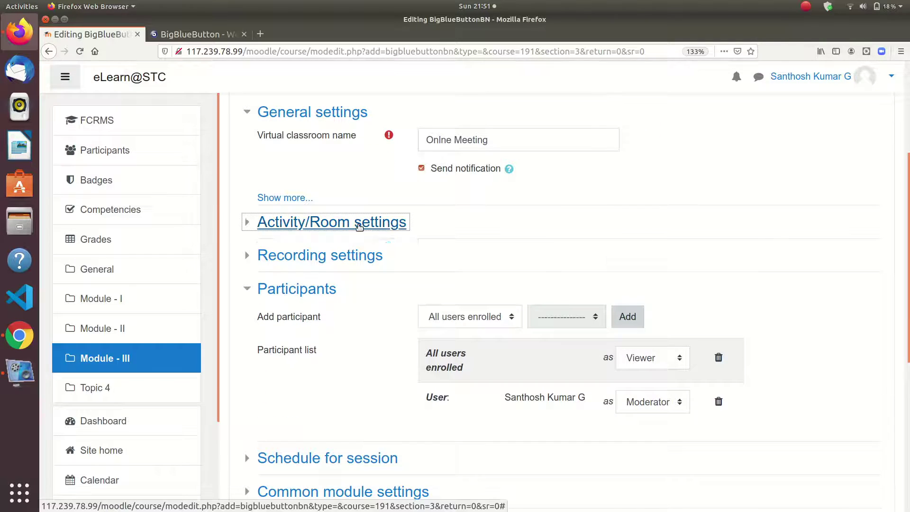
{"action": "left_click", "coordinate": [332, 222]}
{"action": "left_click", "coordinate": [491, 252]}
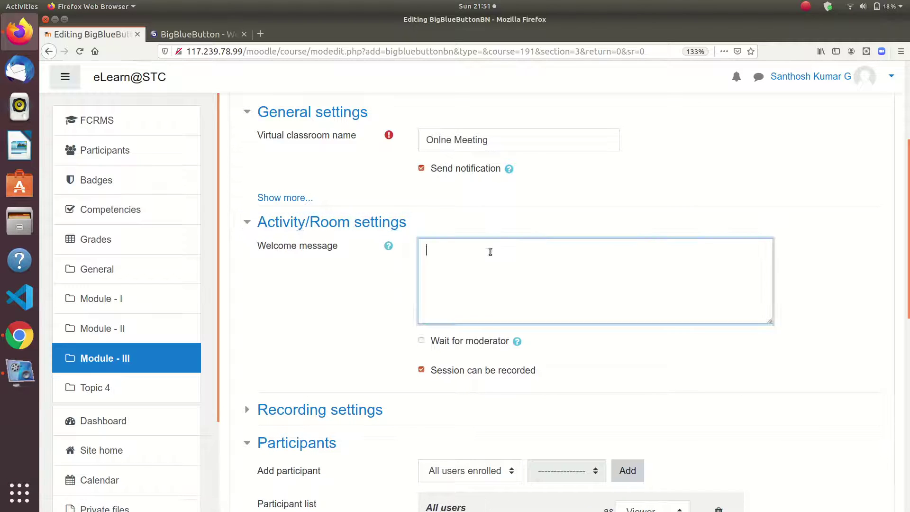
{"action": "type", "text": "Welcome to the intea"}
{"action": "key", "text": "BackSpace"}
{"action": "key", "text": "BackSpace"}
{"action": "key", "text": "BackSpace"}
{"action": "key", "text": "BackSpace"}
{"action": "key", "text": "BackSpace"}
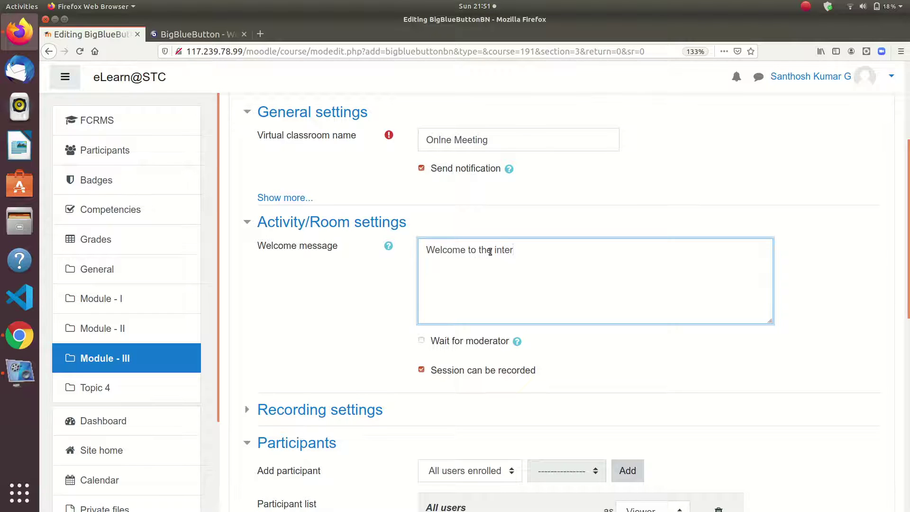
{"action": "type", "text": "Online Meeting"}
{"action": "left_click", "coordinate": [423, 344]}
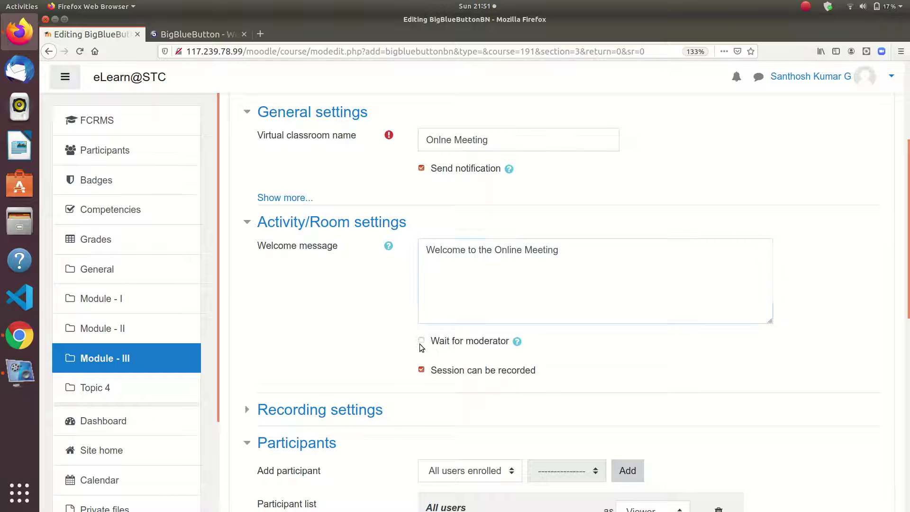
{"action": "left_click", "coordinate": [422, 340]}
- Check the participant roles and the session schedule options, and save the activity, returning to the course
{"action": "scroll", "coordinate": [474, 299], "scroll_direction": "down", "scroll_amount": 3}
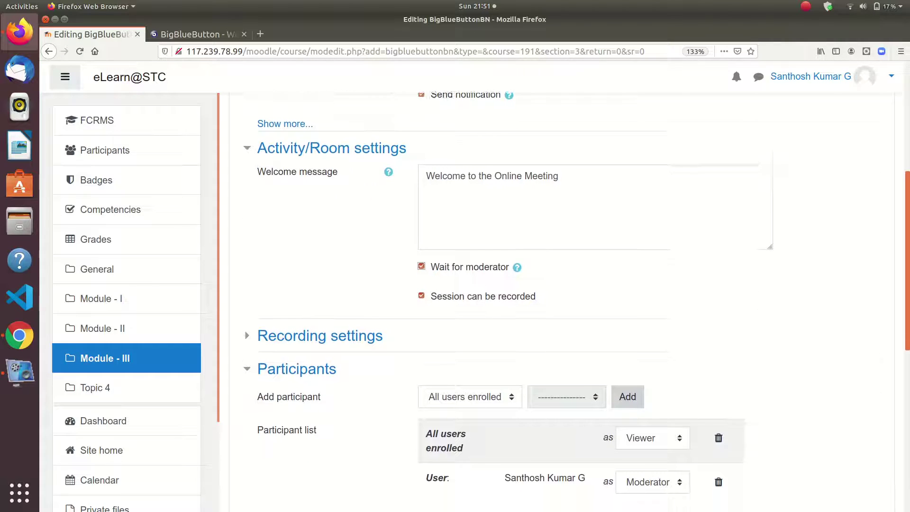
{"action": "scroll", "coordinate": [569, 304], "scroll_direction": "down", "scroll_amount": 1}
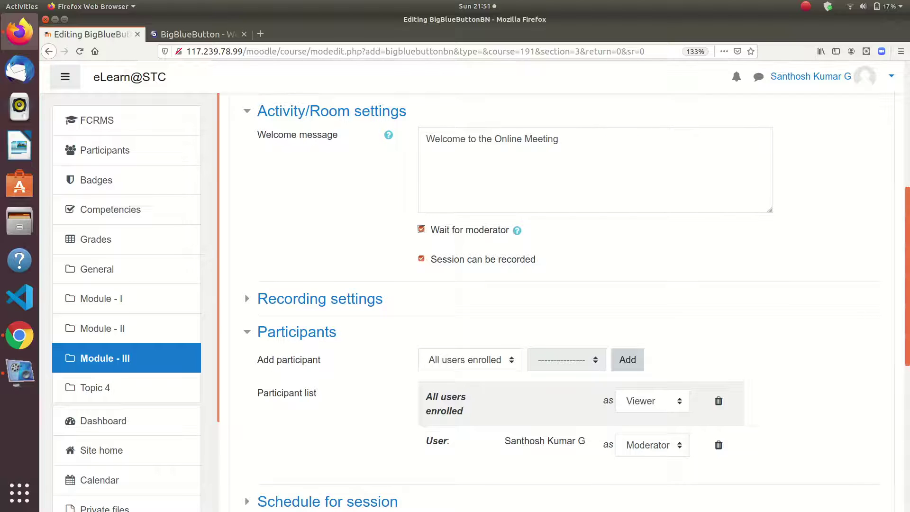
{"action": "scroll", "coordinate": [873, 378], "scroll_direction": "down", "scroll_amount": 3}
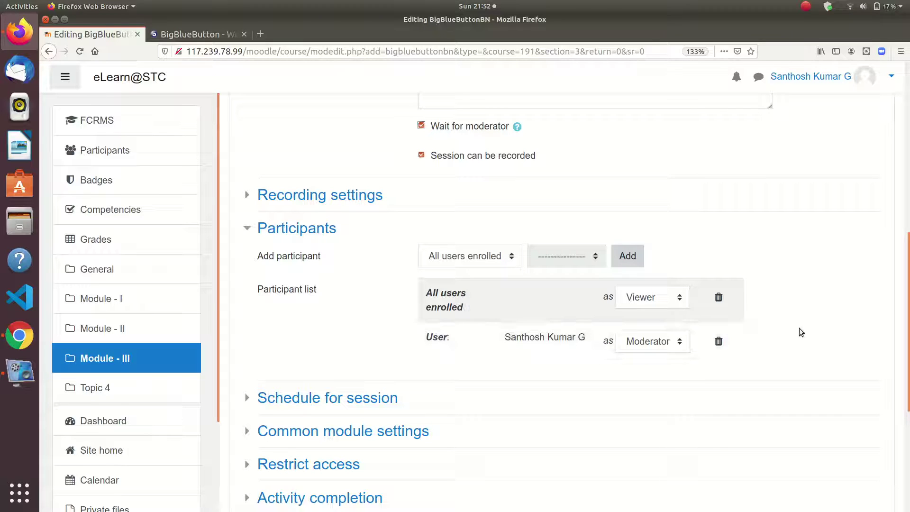
{"action": "scroll", "coordinate": [905, 384], "scroll_direction": "down", "scroll_amount": 4}
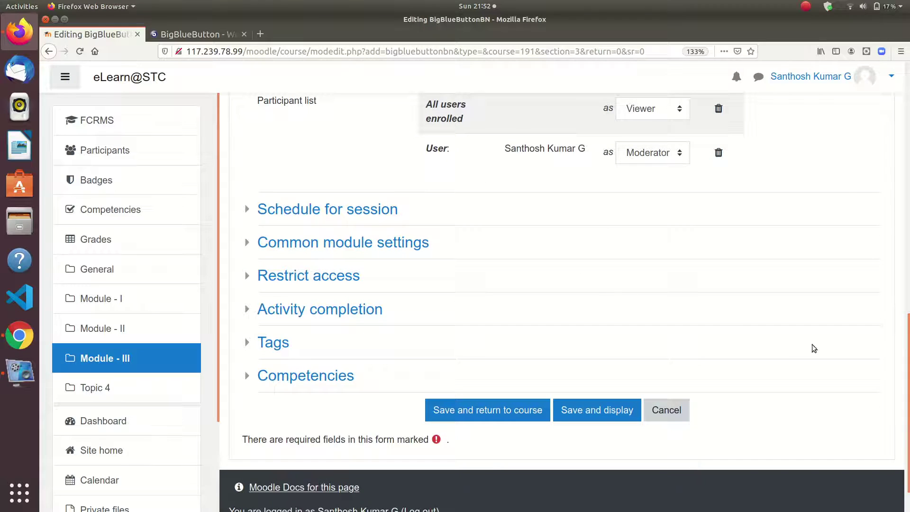
{"action": "left_click", "coordinate": [364, 214]}
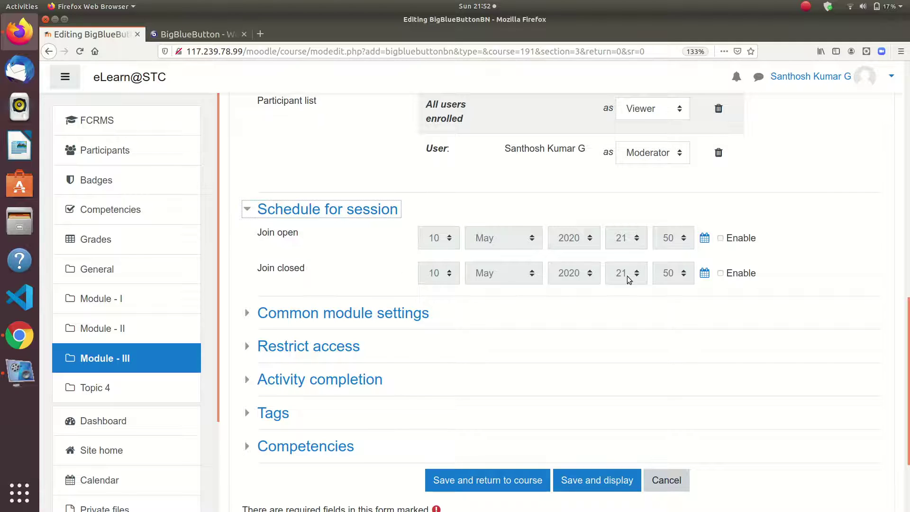
{"action": "left_click", "coordinate": [329, 210]}
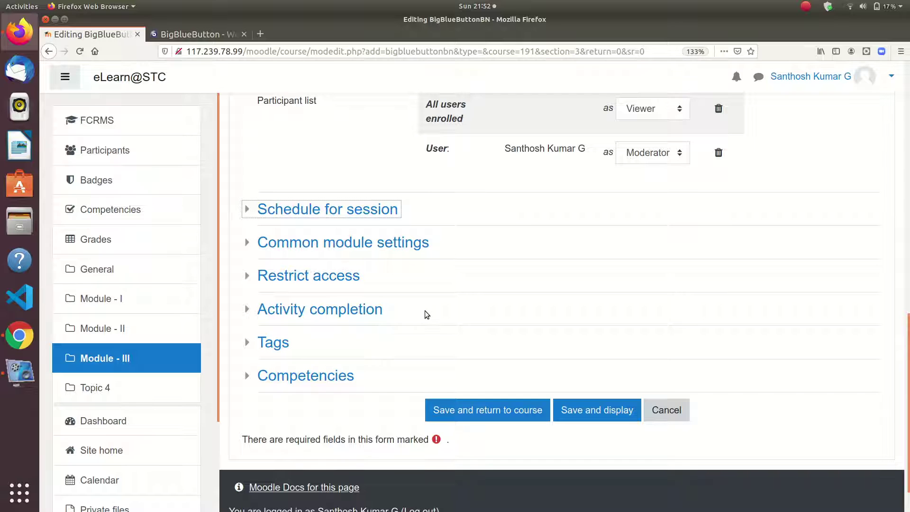
{"action": "left_click", "coordinate": [482, 411]}
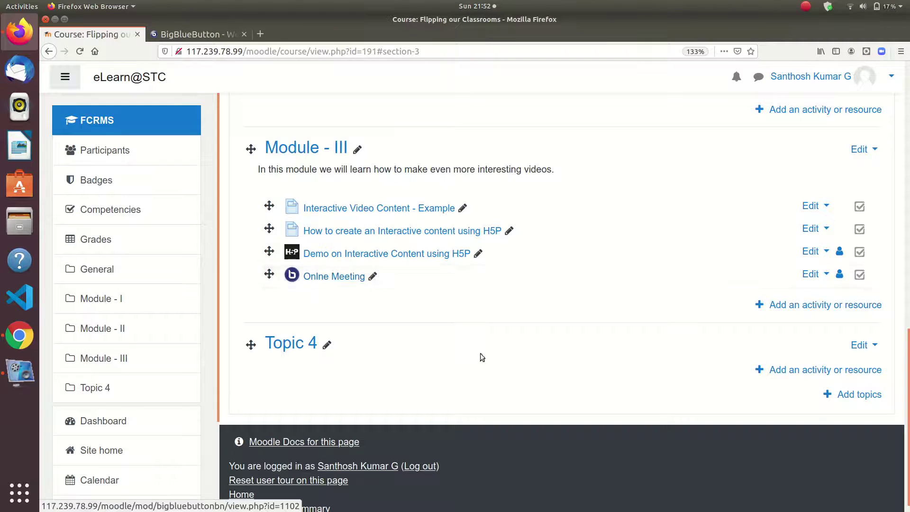
- Turn editing off for the course and open the Onlne Meeting activity in Module - III
{"action": "scroll", "coordinate": [884, 223], "scroll_direction": "up", "scroll_amount": 15}
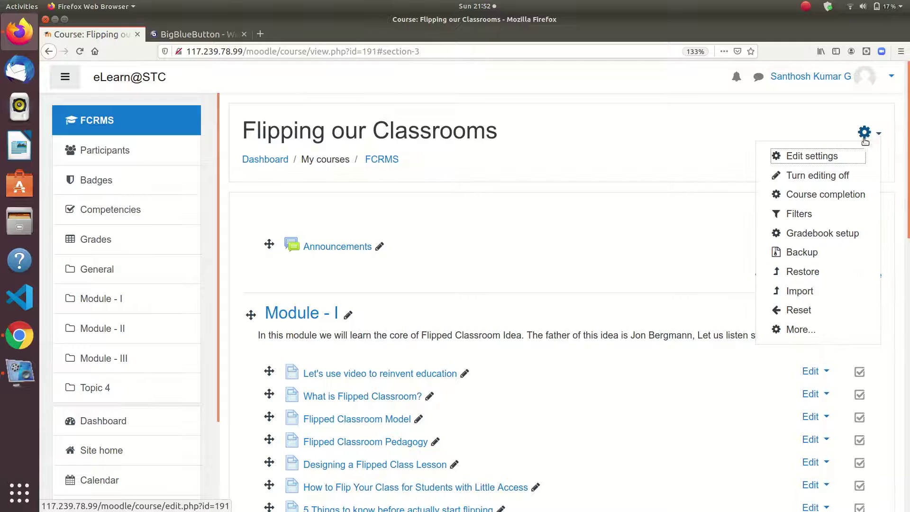
{"action": "left_click", "coordinate": [816, 174]}
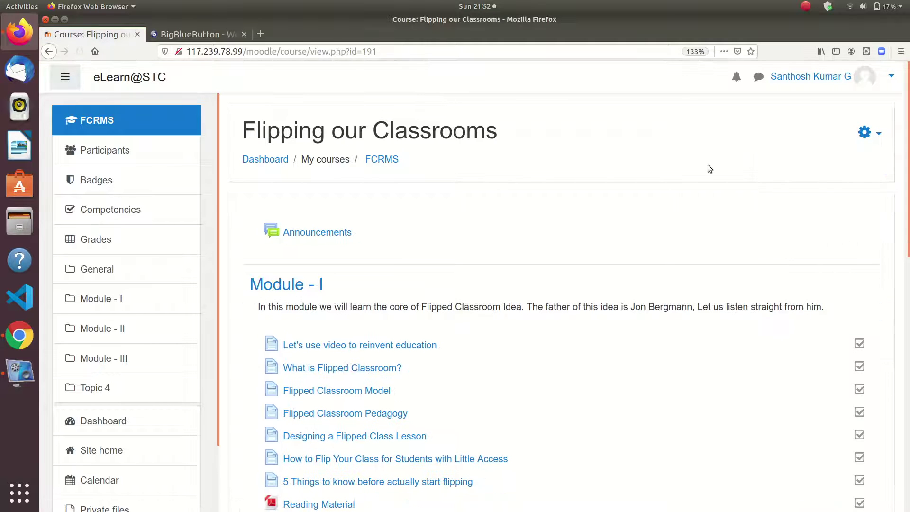
{"action": "scroll", "coordinate": [708, 388], "scroll_direction": "down", "scroll_amount": 10}
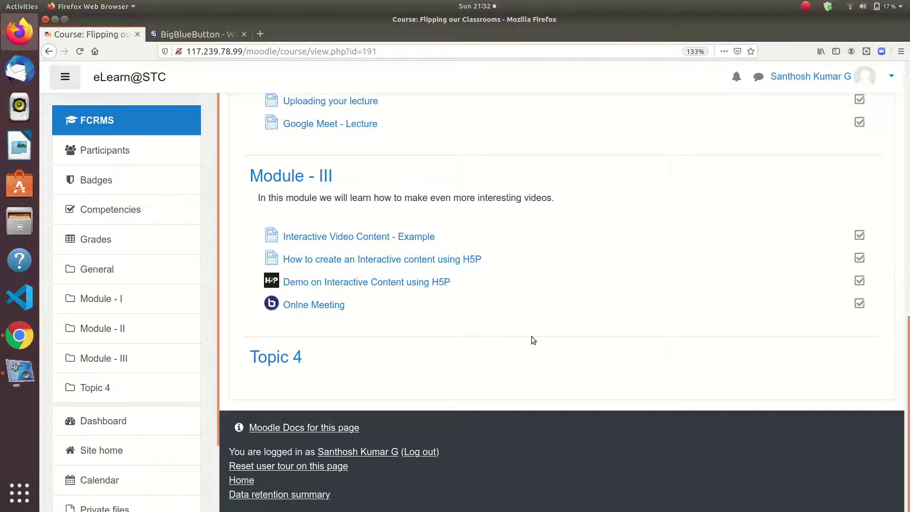
{"action": "left_click", "coordinate": [308, 308]}
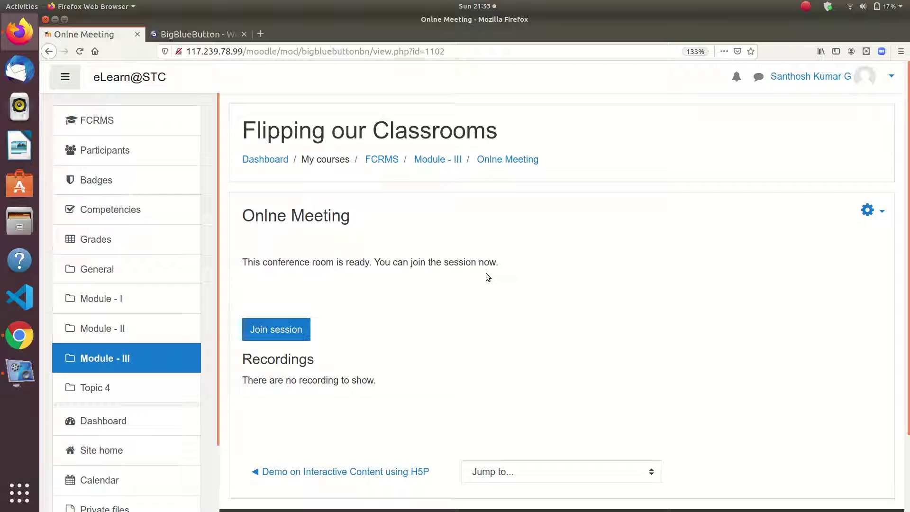
- Join the meeting session with microphone audio, allowing microphone access and confirming the echo test
{"action": "left_click", "coordinate": [274, 330]}
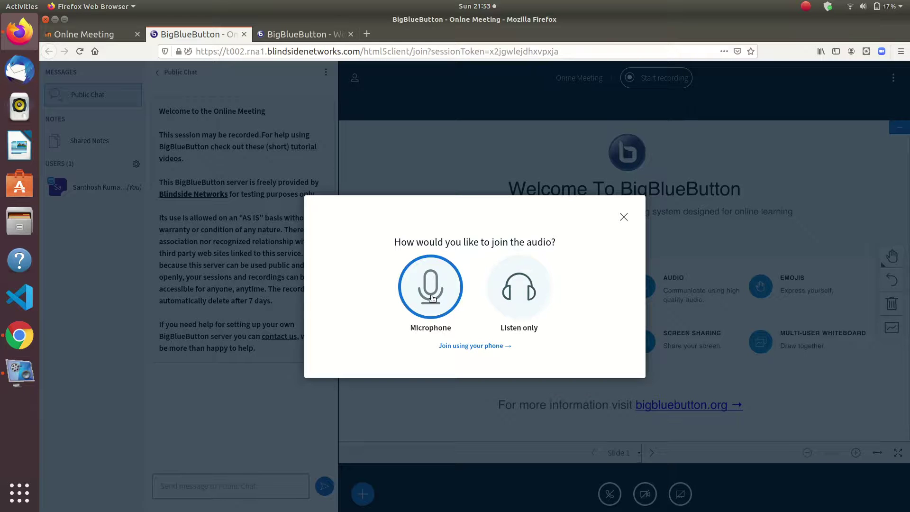
{"action": "left_click", "coordinate": [432, 298]}
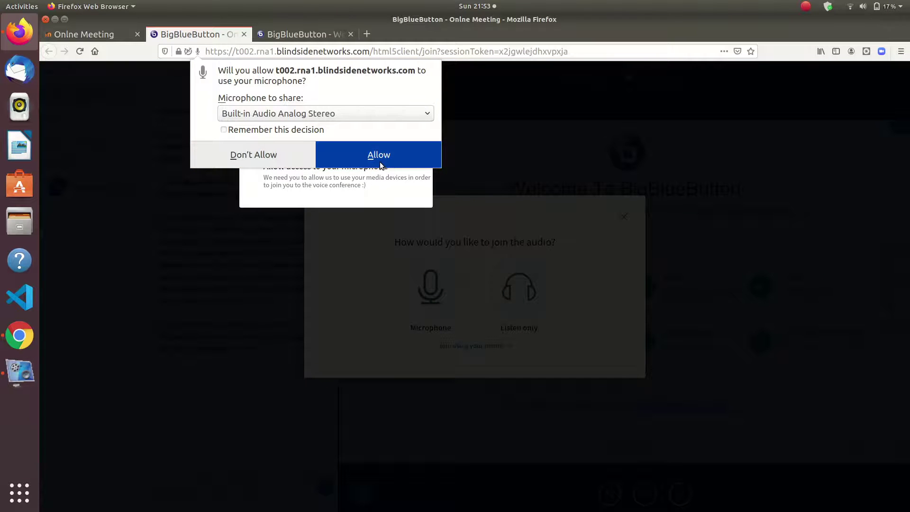
{"action": "left_click", "coordinate": [380, 161]}
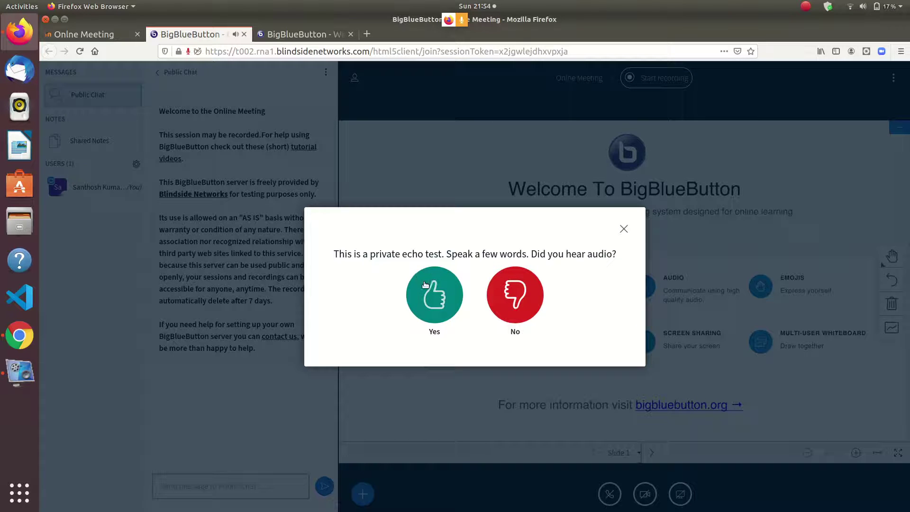
{"action": "left_click", "coordinate": [434, 298]}
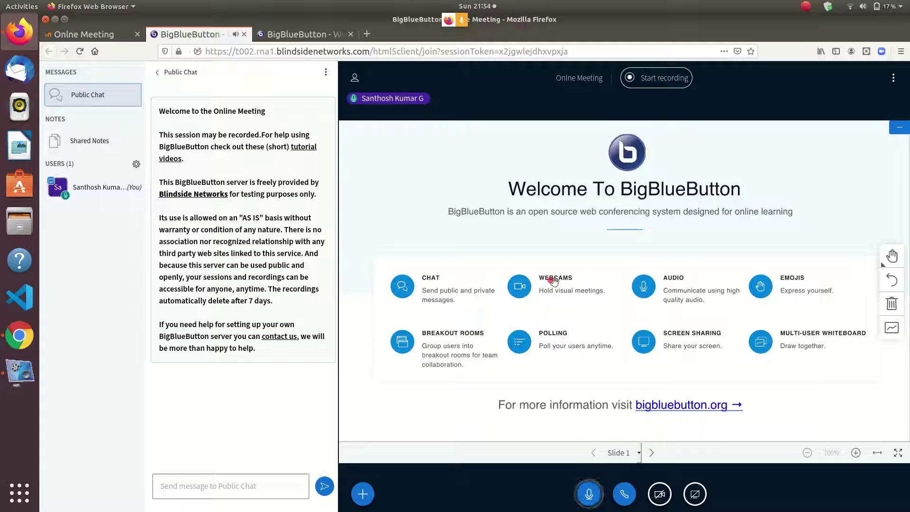
- Share the webcam in the meeting using FJ Camera at medium quality, allowing camera access
{"action": "left_click", "coordinate": [654, 495]}
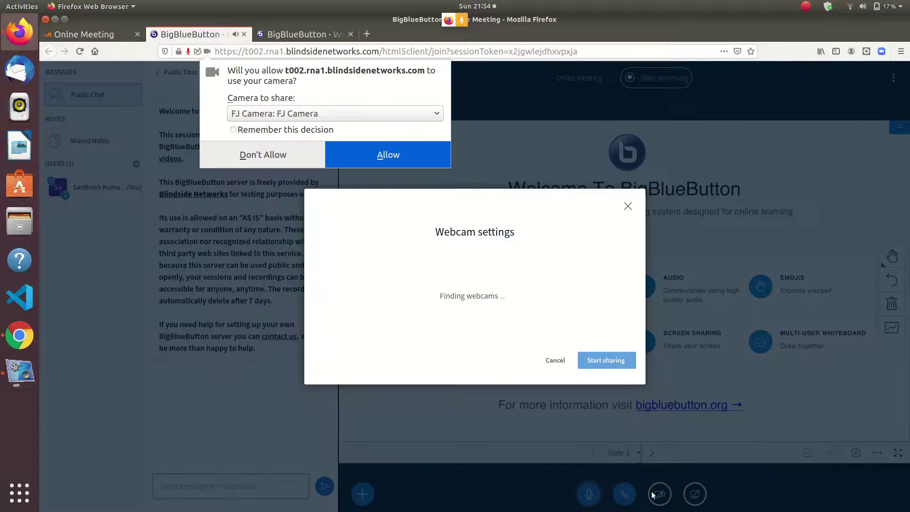
{"action": "left_click", "coordinate": [374, 155]}
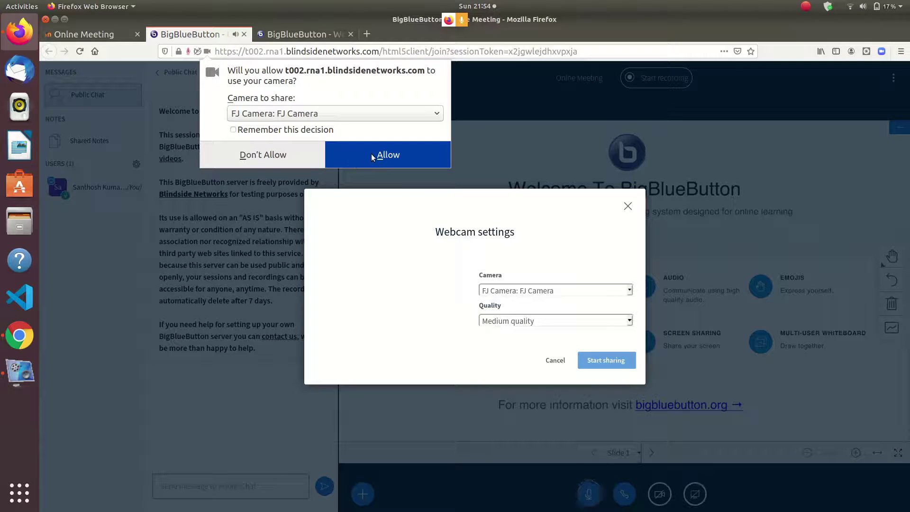
{"action": "left_click", "coordinate": [372, 154]}
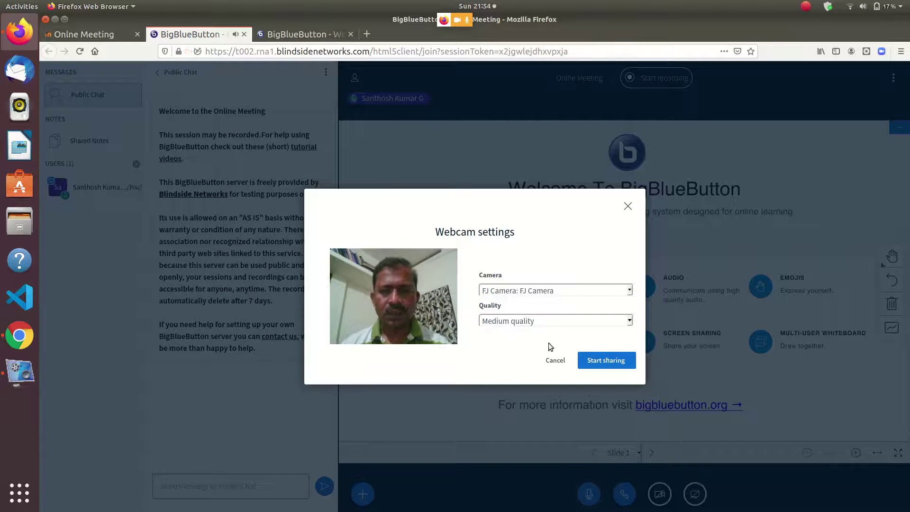
{"action": "left_click", "coordinate": [607, 361]}
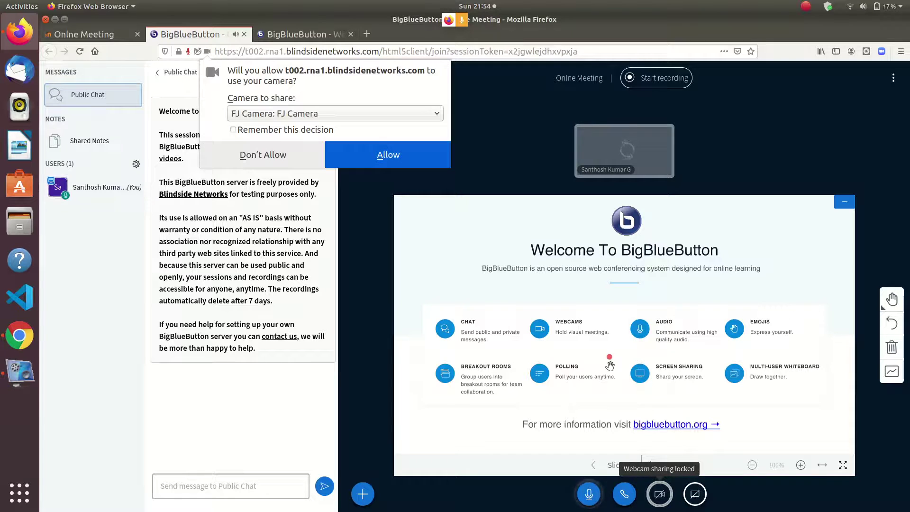
{"action": "left_click", "coordinate": [381, 161]}
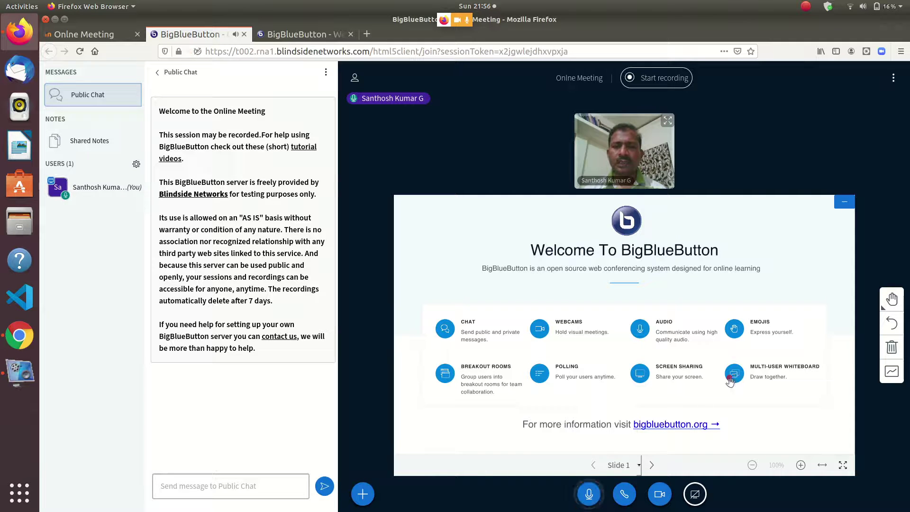
- Share the entire screen in the meeting, allowing the browser to capture it
{"action": "left_click", "coordinate": [694, 495]}
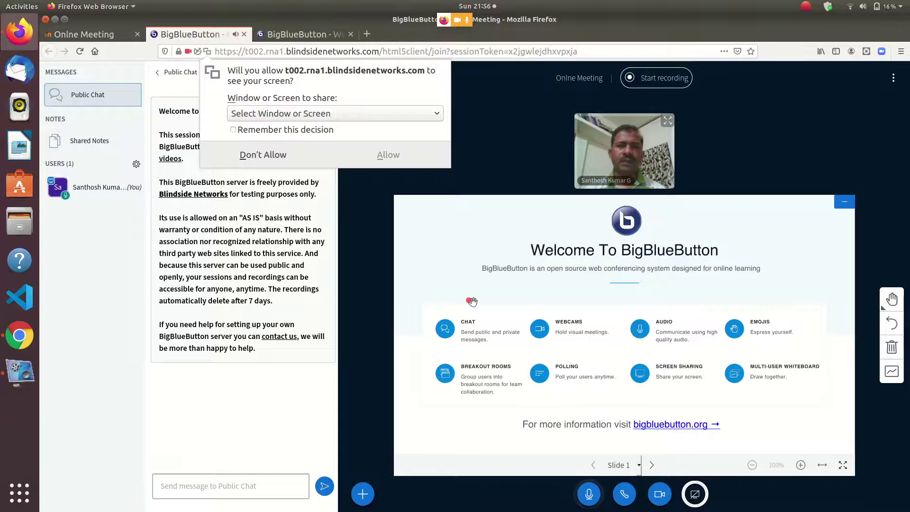
{"action": "left_click", "coordinate": [312, 114]}
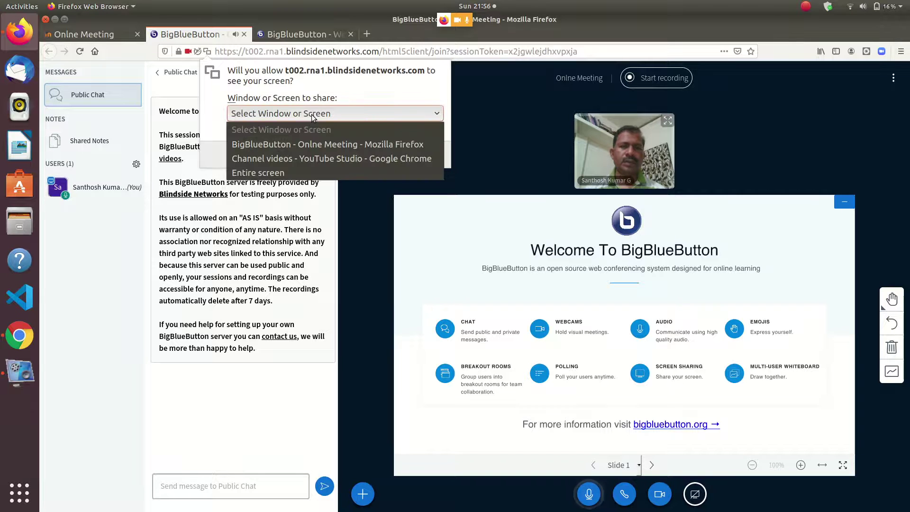
{"action": "left_click", "coordinate": [331, 172]}
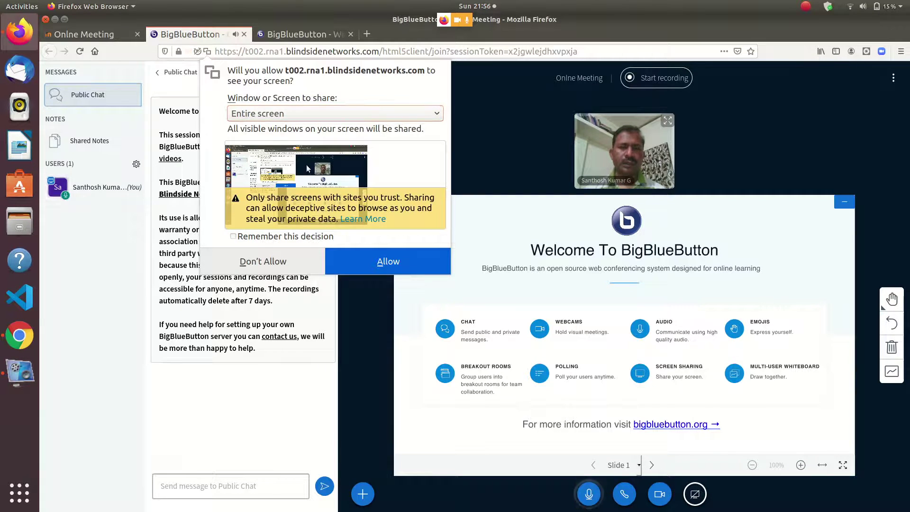
{"action": "left_click", "coordinate": [370, 265]}
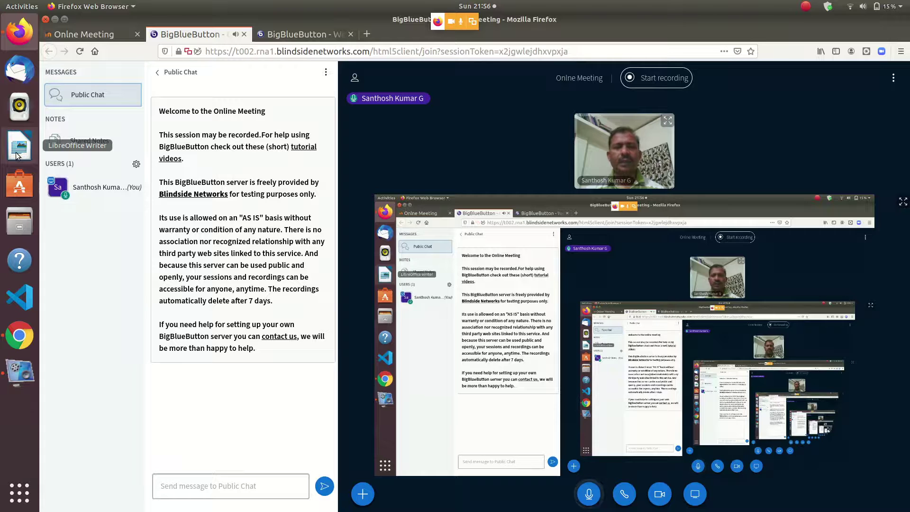
- Switch to LibreOffice Impress with a blank presentation, skipping the template selection, to show it through the shared screen
{"action": "left_click", "coordinate": [20, 496]}
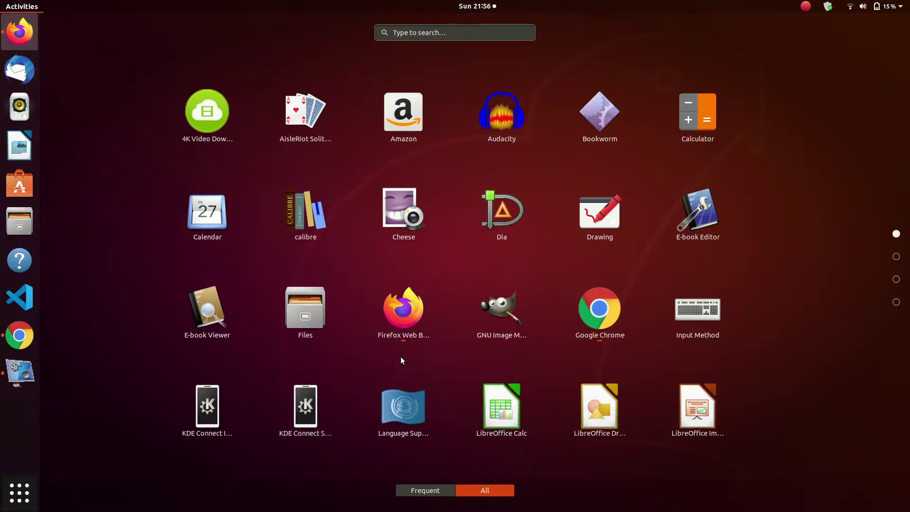
{"action": "left_click", "coordinate": [699, 404]}
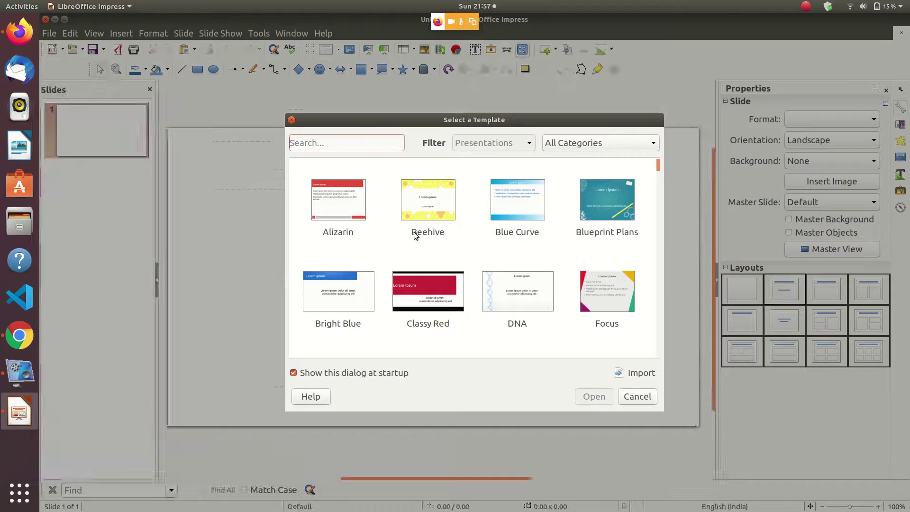
{"action": "left_click", "coordinate": [637, 397]}
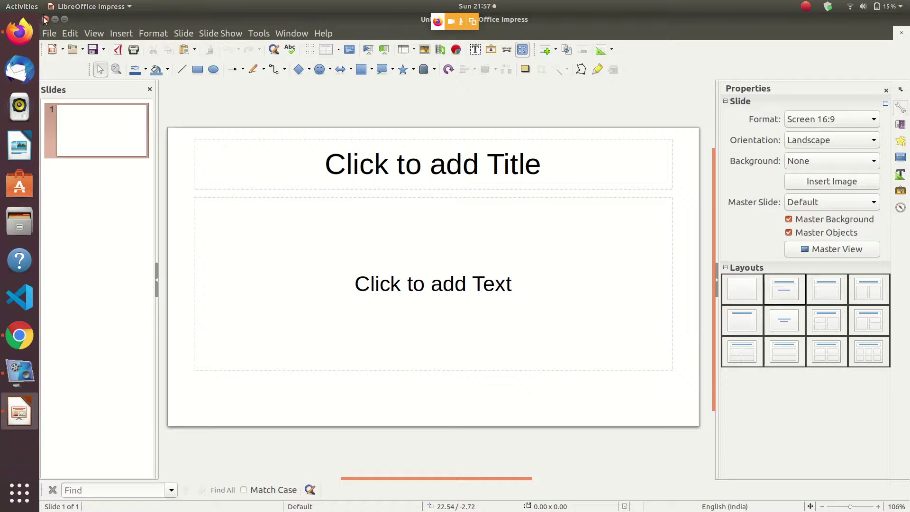
- Close the blank Impress presentation, return to the BigBlueButton meeting in Firefox, and stop sharing the screen
{"action": "key", "text": "alt+Tab"}
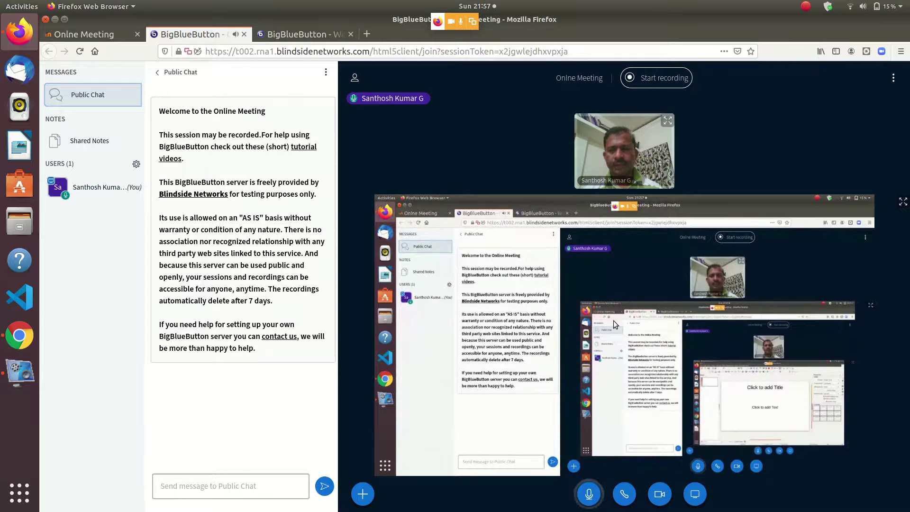
{"action": "left_click", "coordinate": [697, 495]}
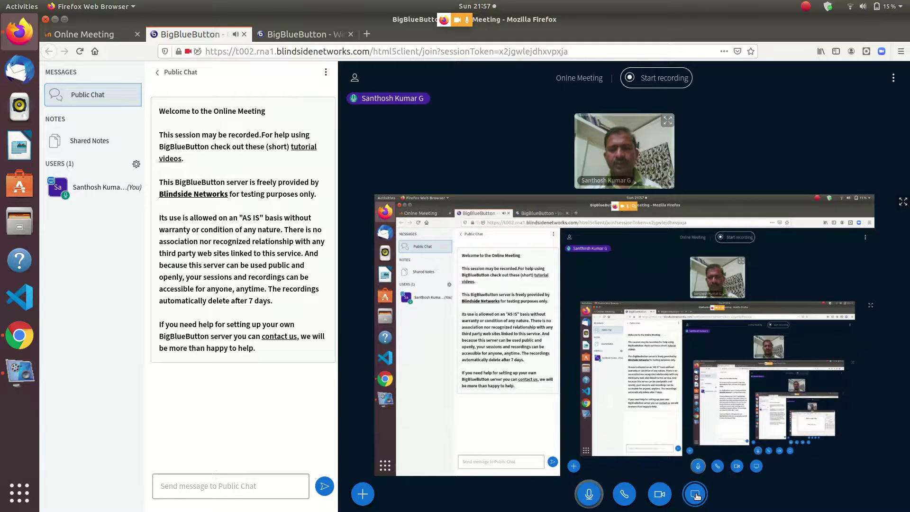